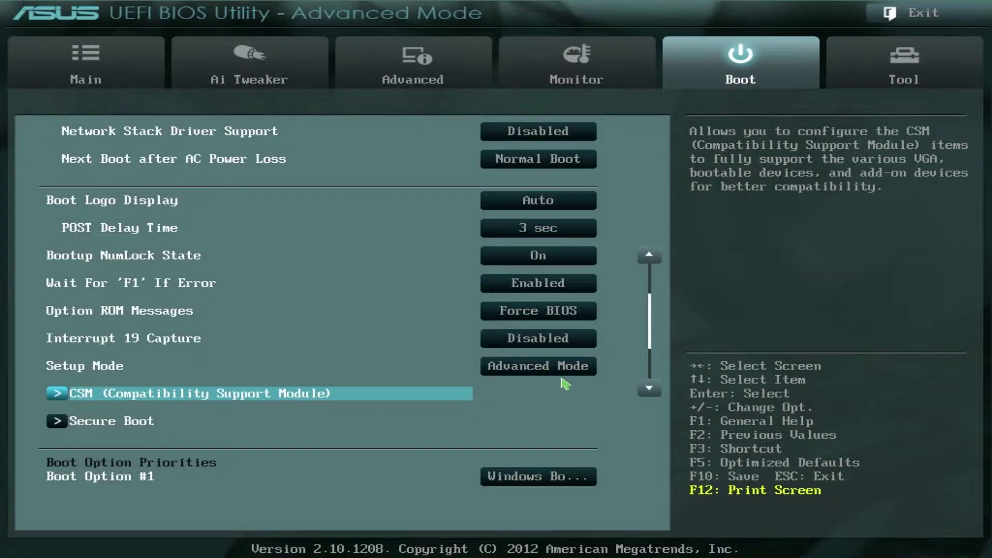
Step: Look through the Boot Option #1 and #2 choices without changing them
scroll(350, 372, down, 5)
click(124, 359)
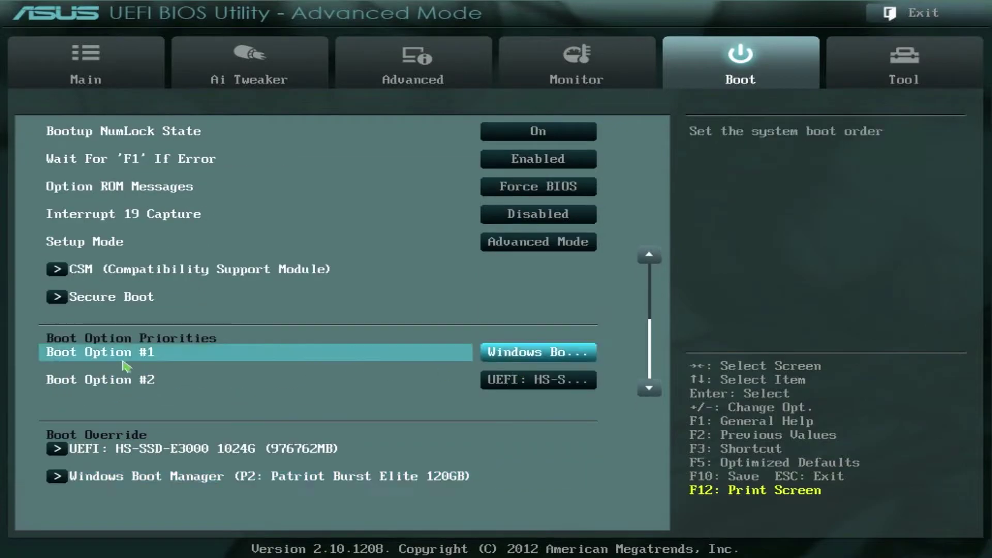
click(536, 362)
key(Escape)
click(537, 380)
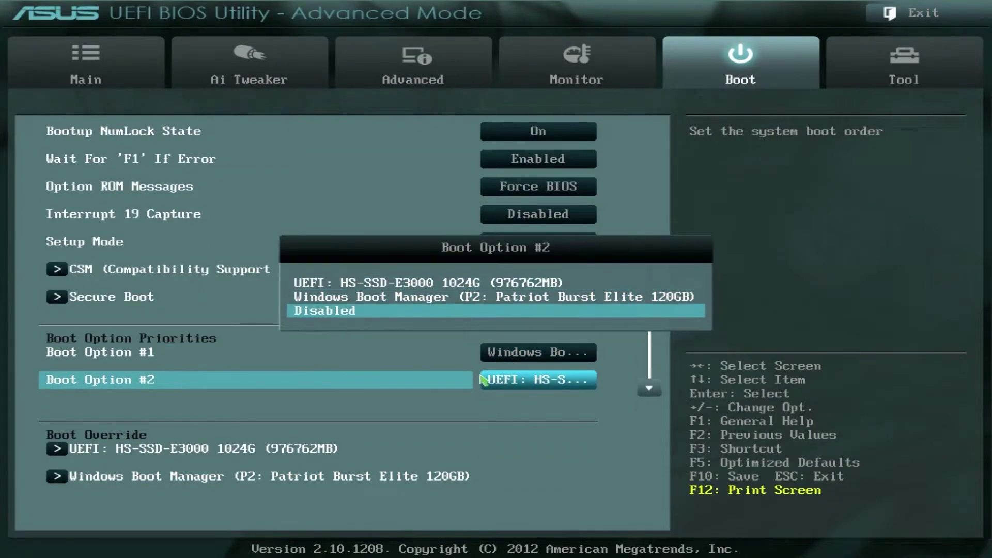
key(Escape)
Step: Select the Z77-A entry in the motherboard model list
scroll(419, 448, up, 5)
scroll(419, 447, up, 1)
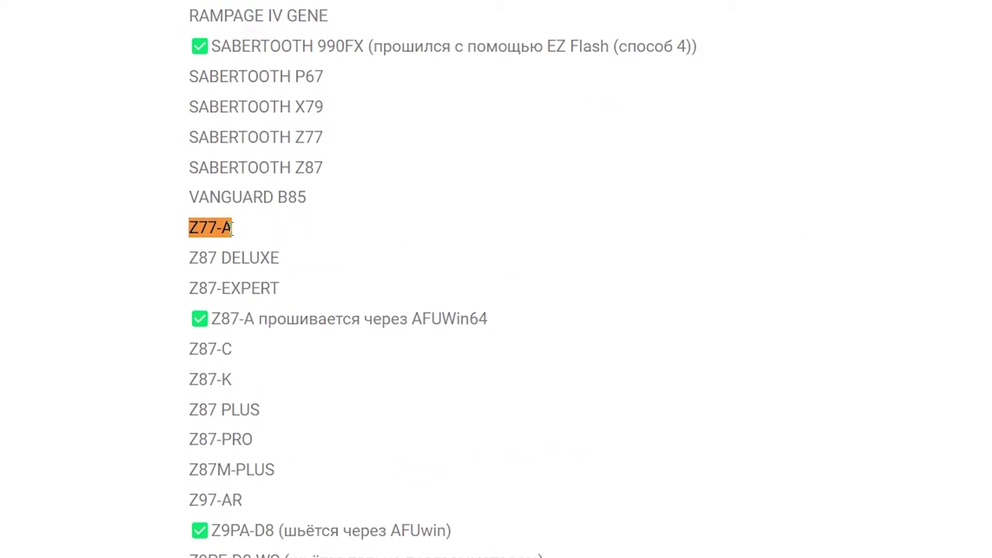
triple_click(195, 213)
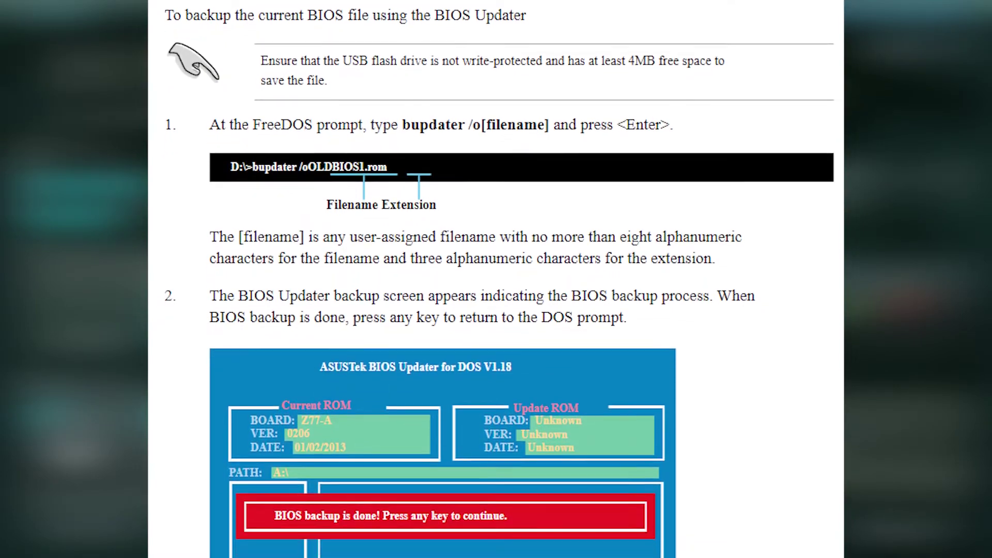
Step: Run the bupdater /o backup command at the C:\> prompt to save the current BIOS
text(updater /oolddos.r)
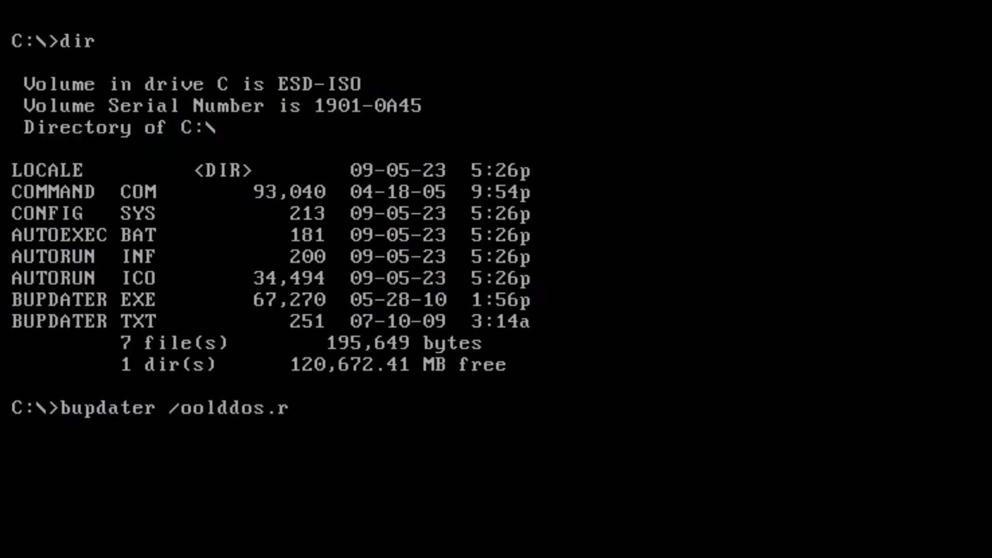
key(Return)
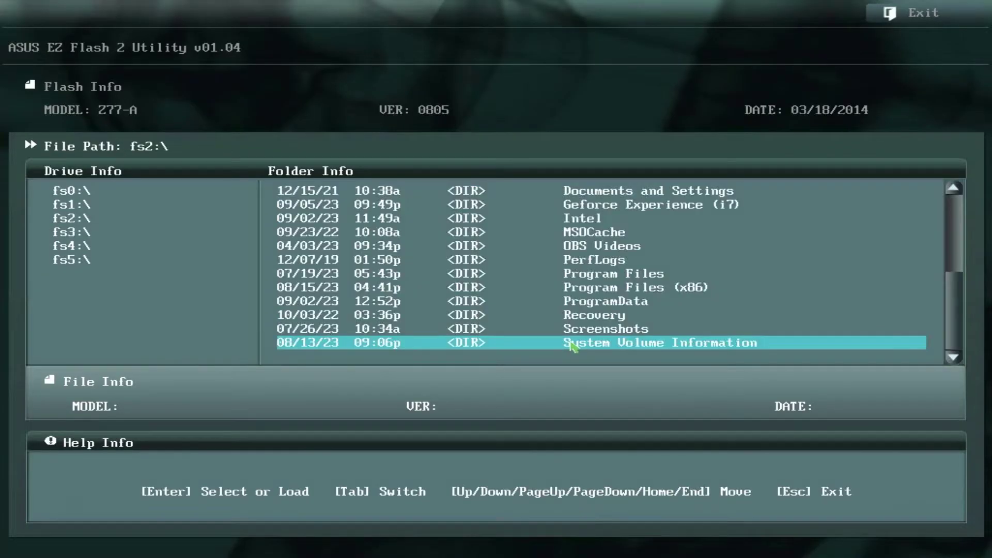
Step: Load Z77A.CAP from fs2:\ in EZ Flash 2 and dismiss the security-verification failure
scroll(573, 346, down, 3)
click(590, 347)
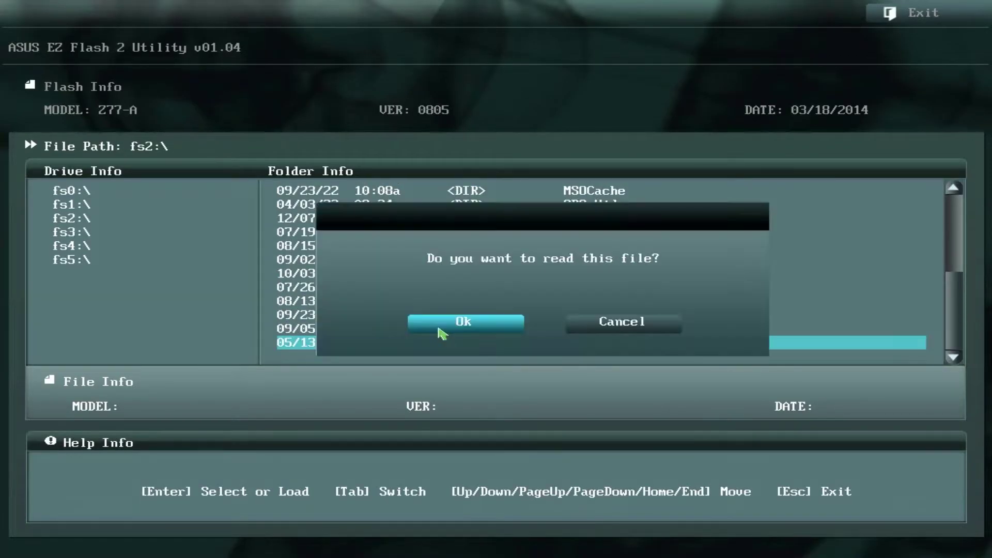
click(439, 330)
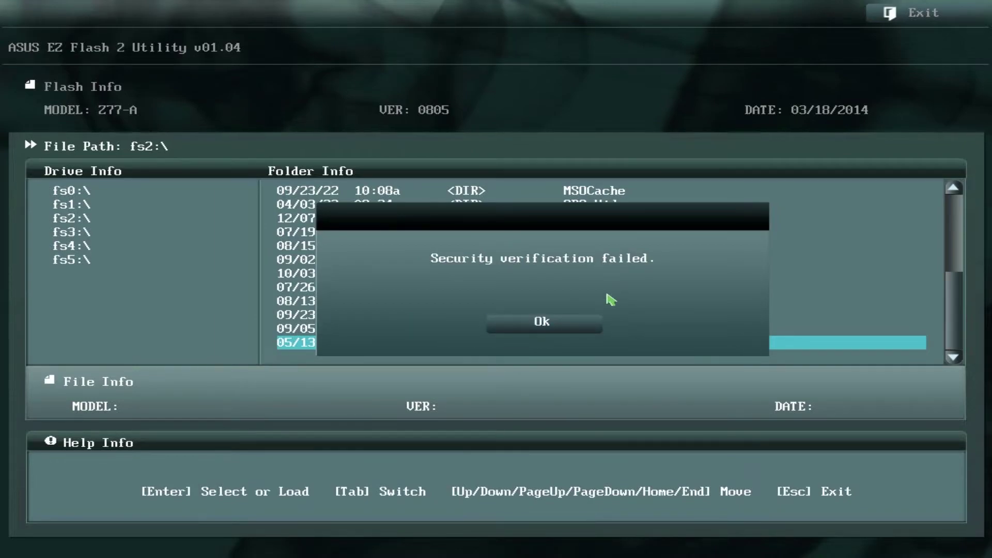
key(Return)
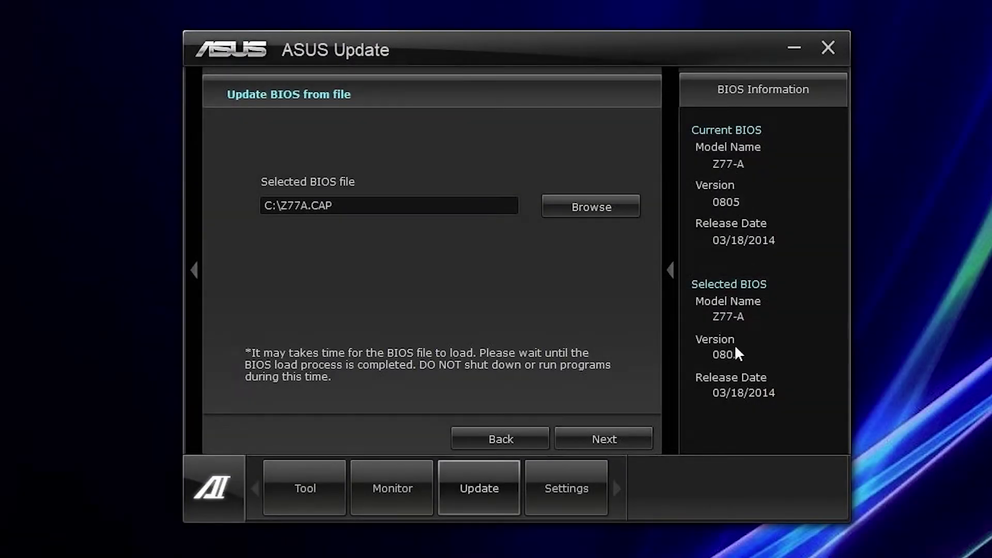
Step: Flash C:\Z77A.CAP through Update BIOS from file and accept the reboot
click(605, 440)
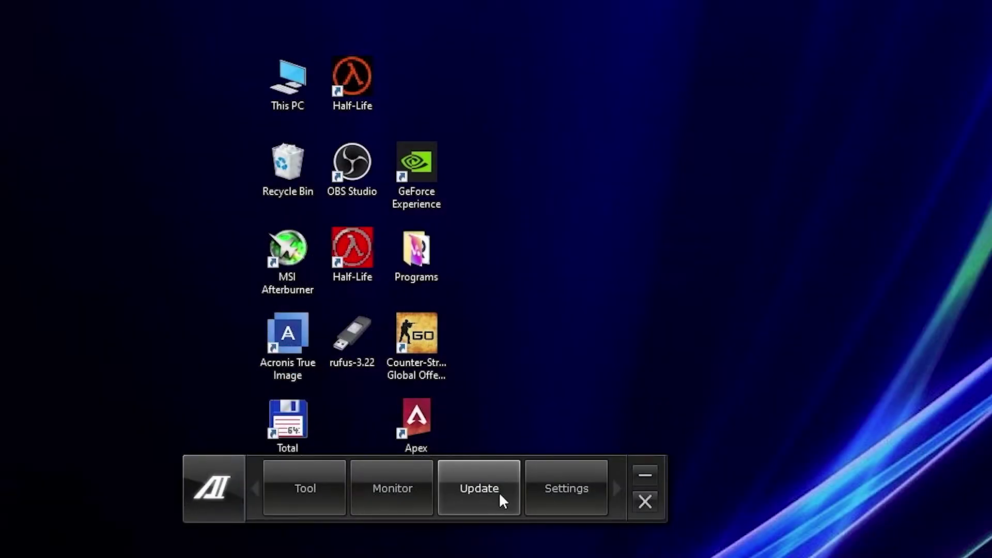
click(499, 494)
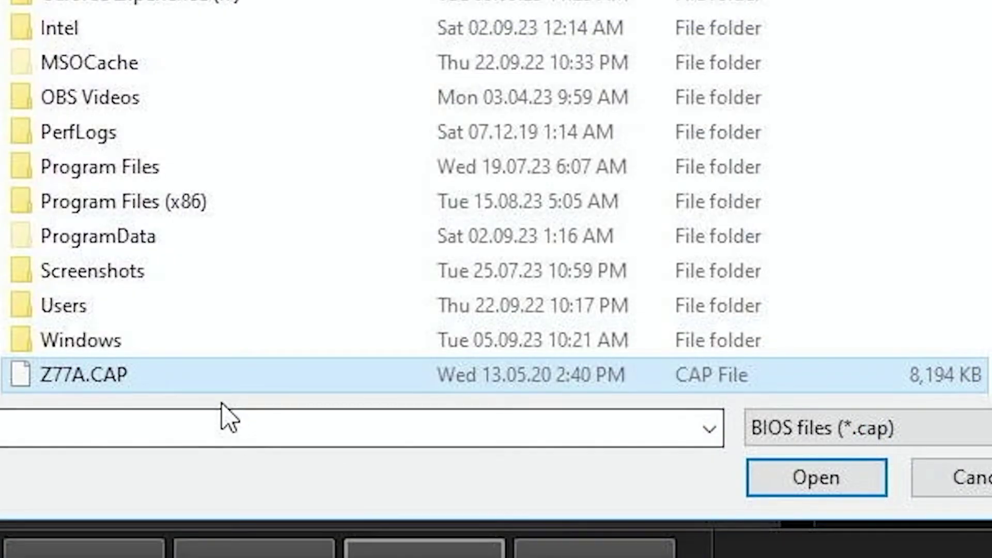
click(810, 486)
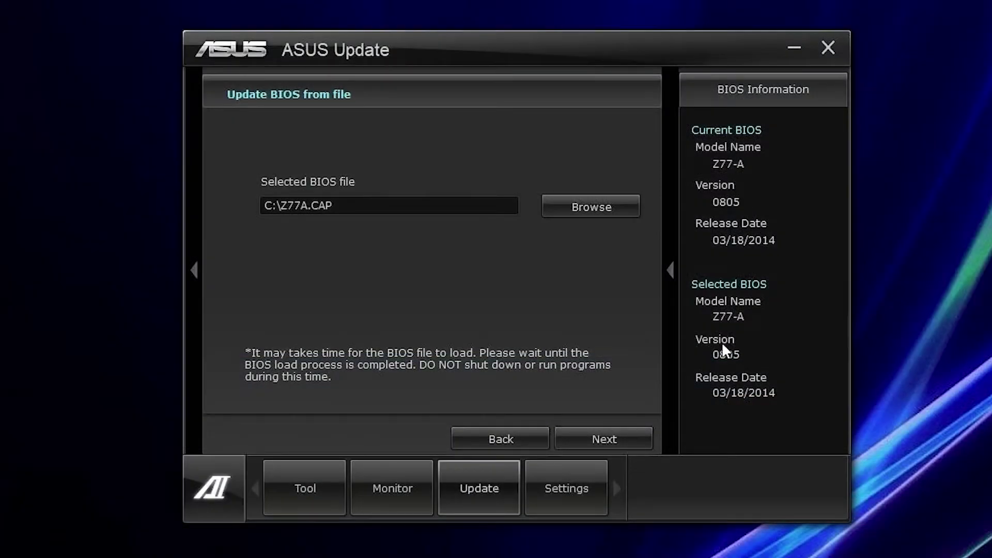
click(605, 439)
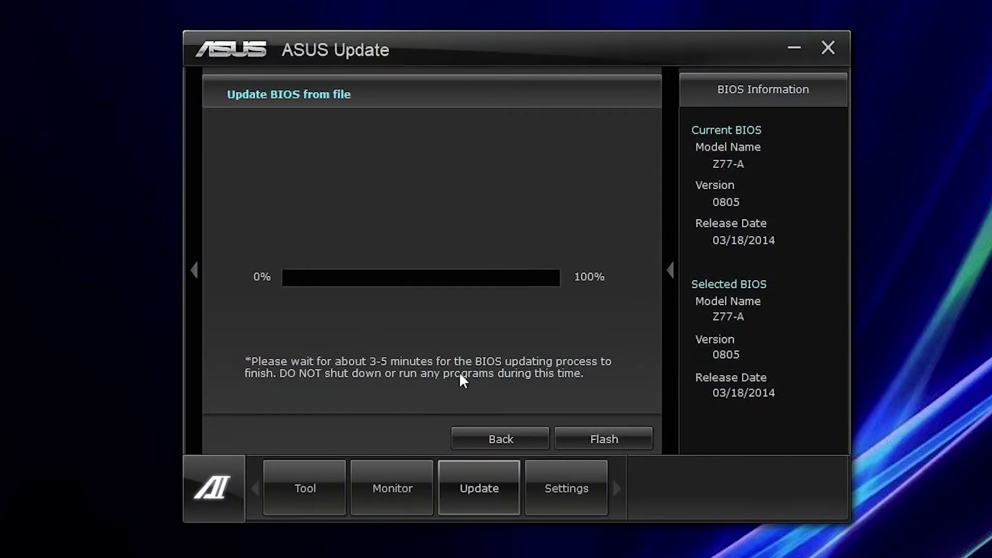
click(601, 441)
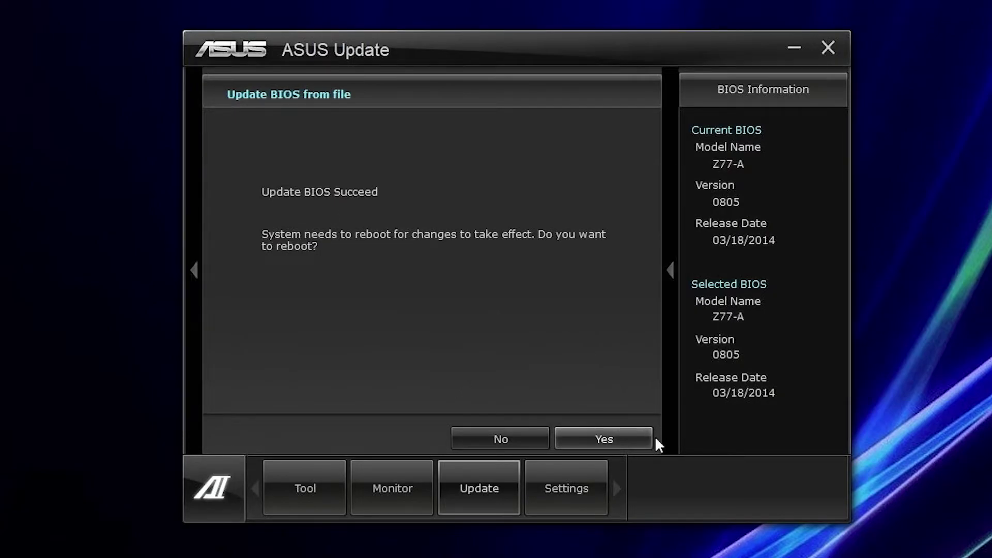
click(650, 438)
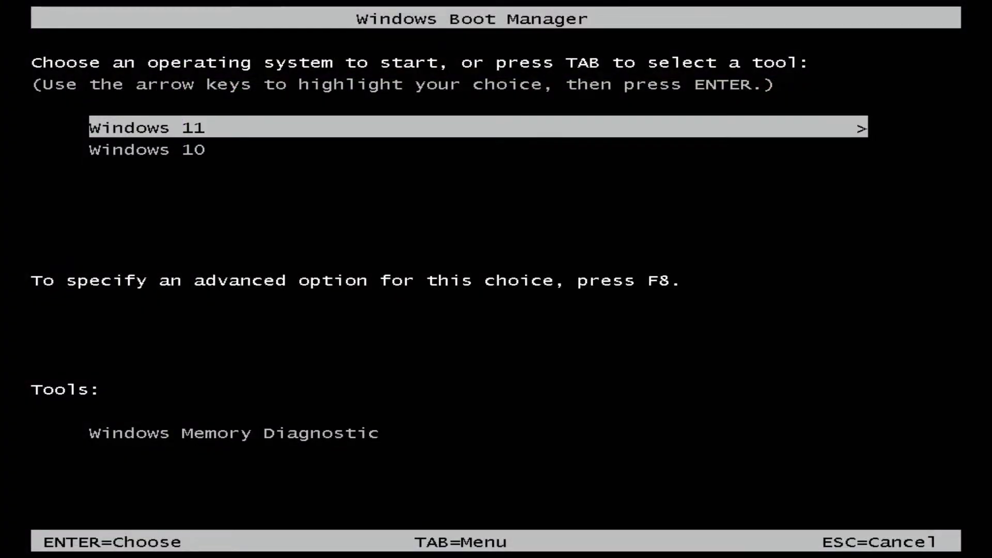
Step: Boot the Windows 11 entry from Windows Boot Manager
key(Return)
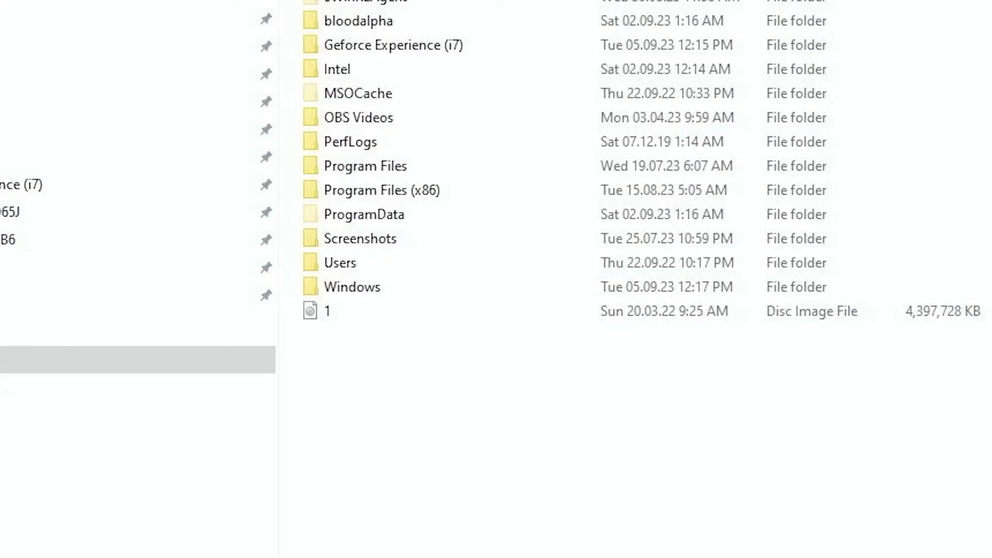
Step: Paste Z77-A.CAP into the root of C: and select it for flashing
key(ctrl+v)
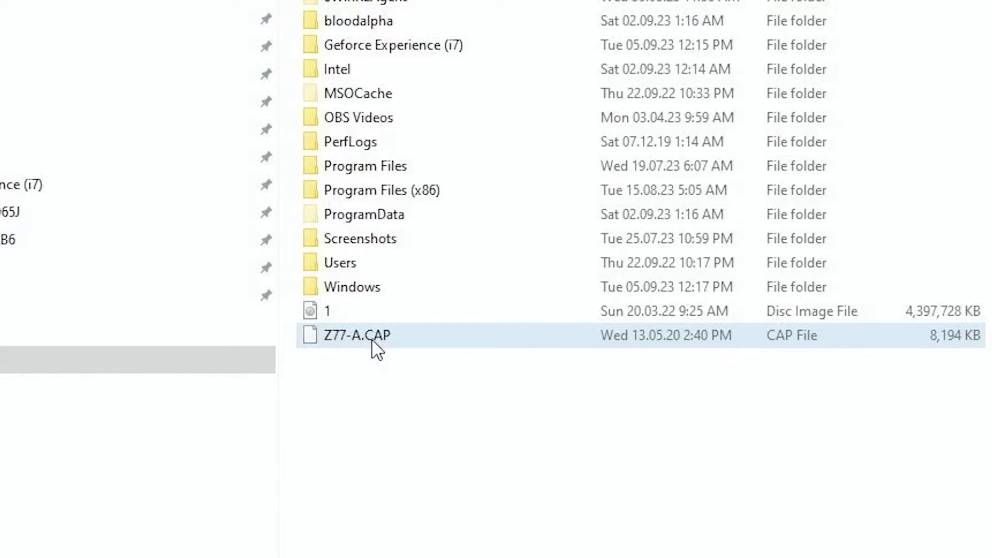
click(373, 341)
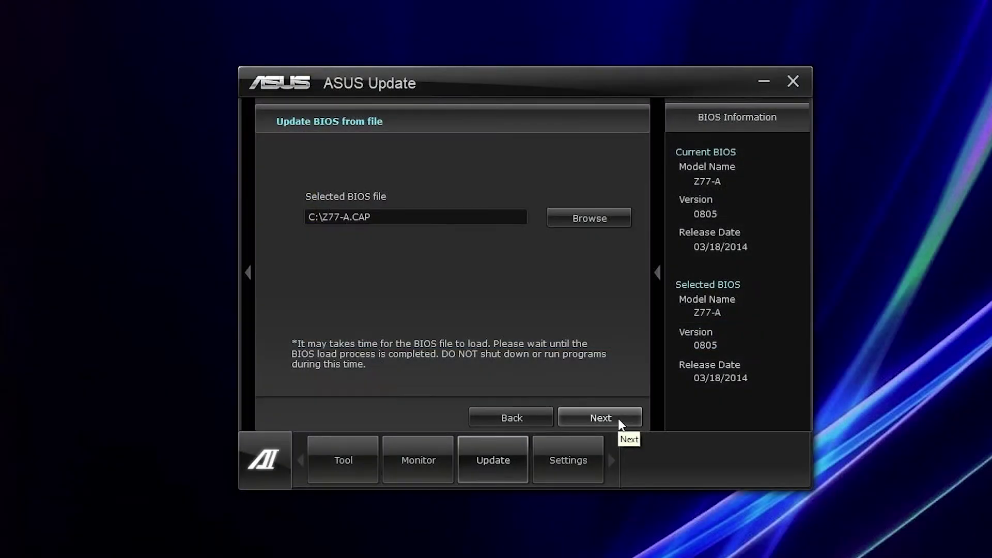
click(618, 419)
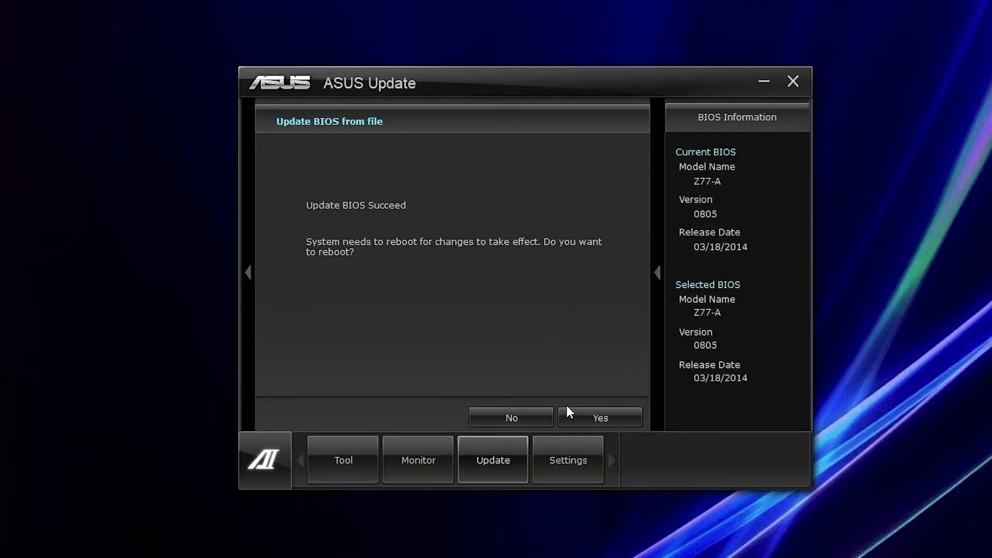
Step: Accept the reboot after 'Update BIOS Succeed' to apply the new BIOS
click(592, 424)
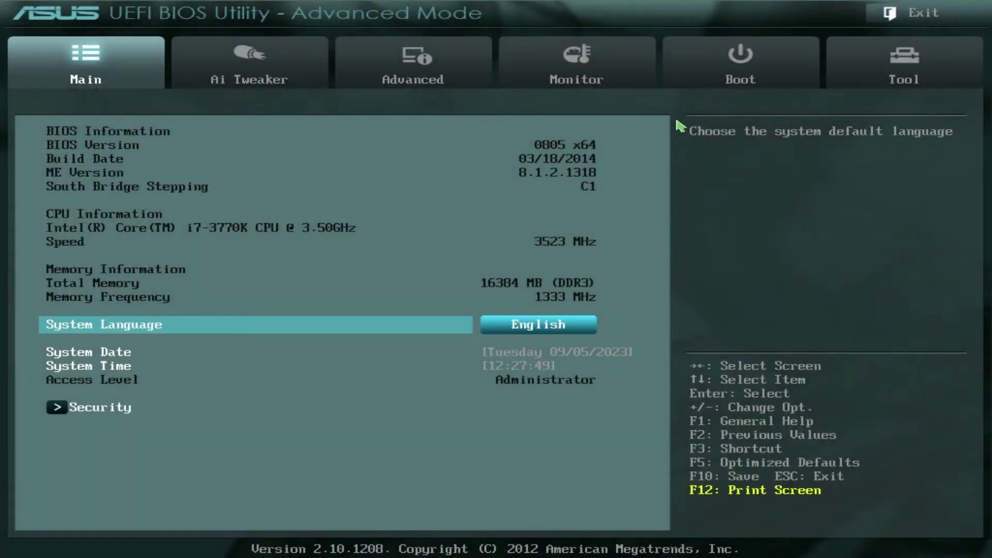
Step: In the Boot tab, review the Boot Option #2 choices without changing them
click(730, 80)
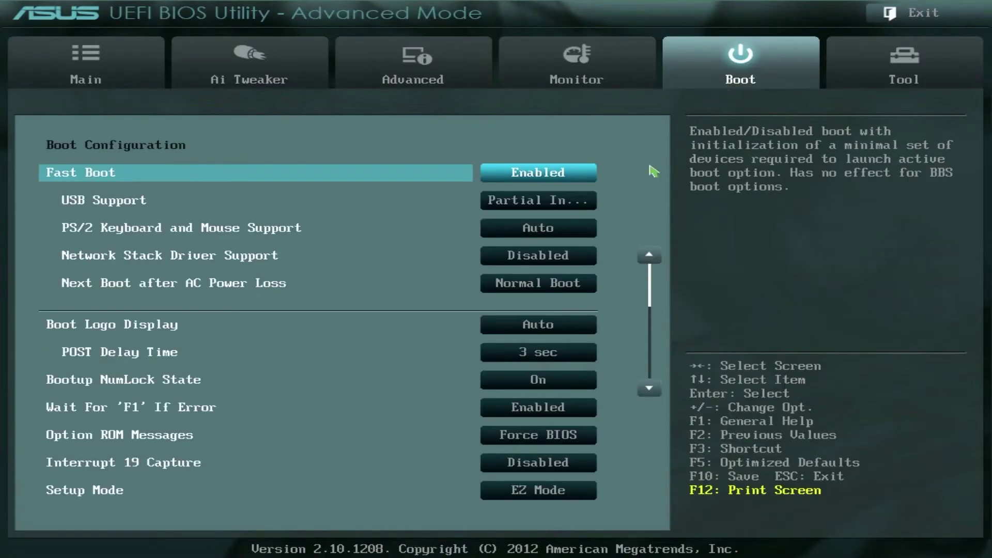
scroll(483, 380, down, 5)
click(483, 379)
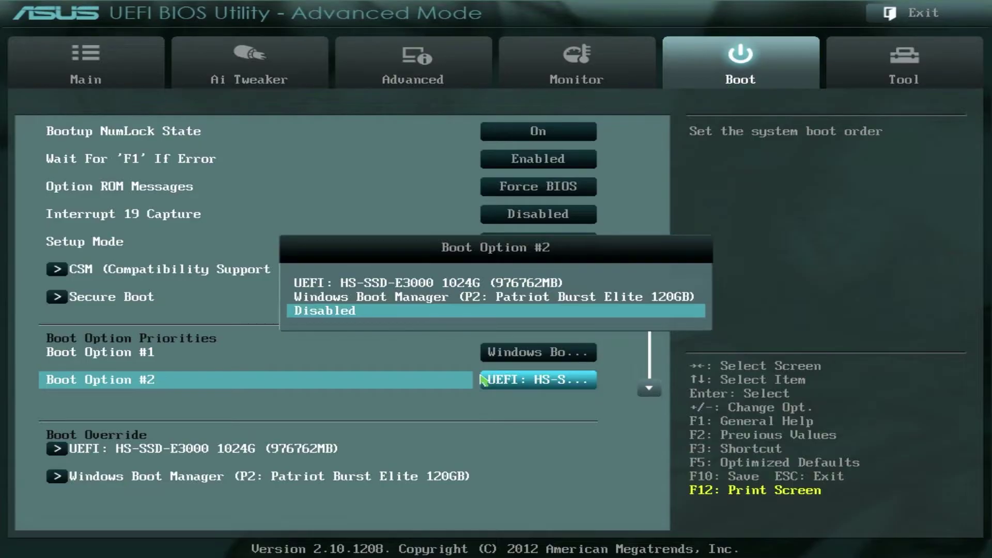
key(Escape)
scroll(362, 344, up, 5)
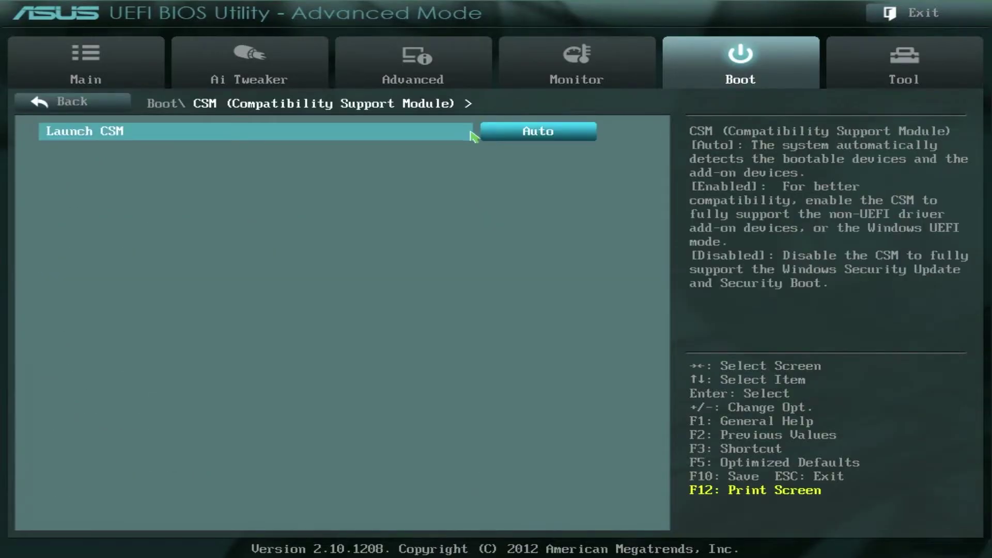
Step: Check CSM, set Secure Boot OS Type to Other OS, keep Fast Boot Enabled, then save and reset
click(503, 131)
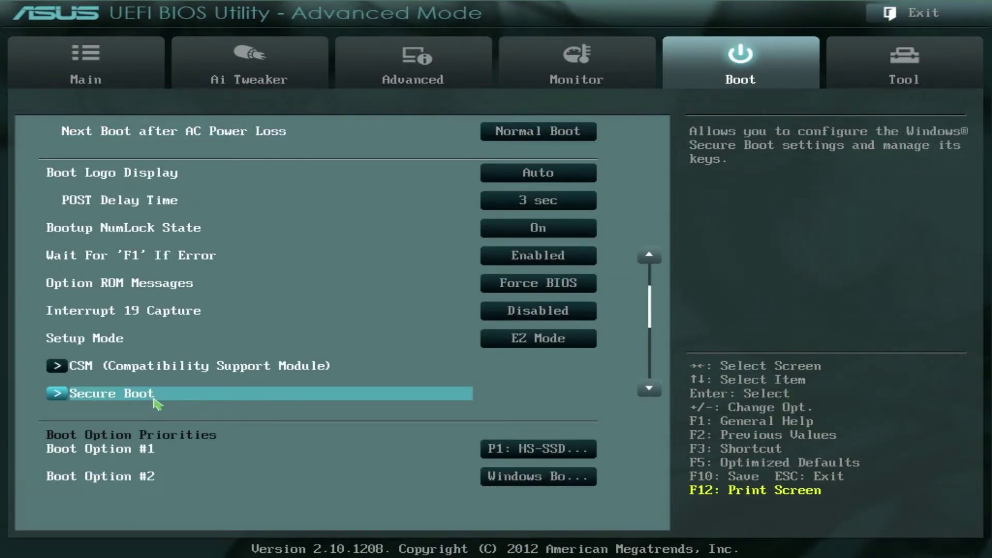
click(154, 399)
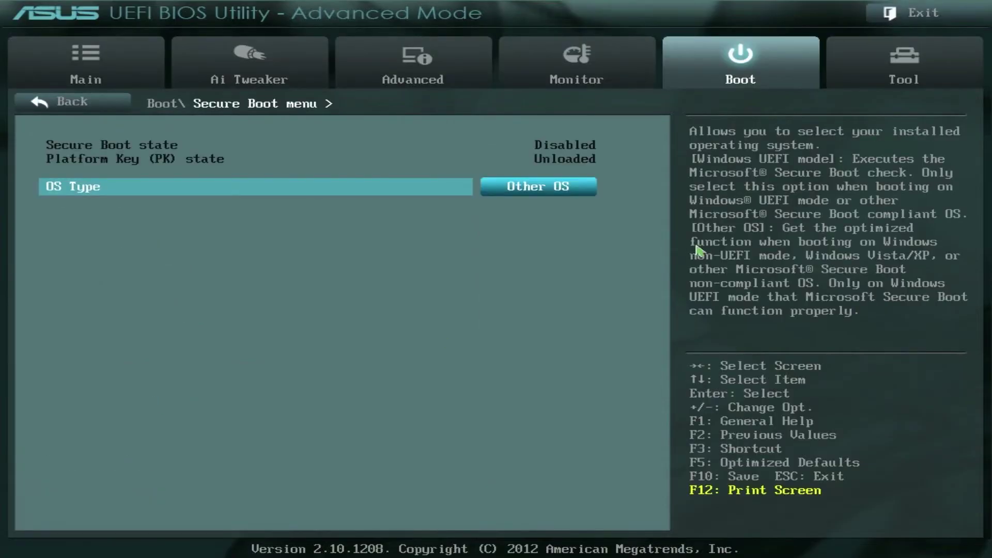
click(510, 195)
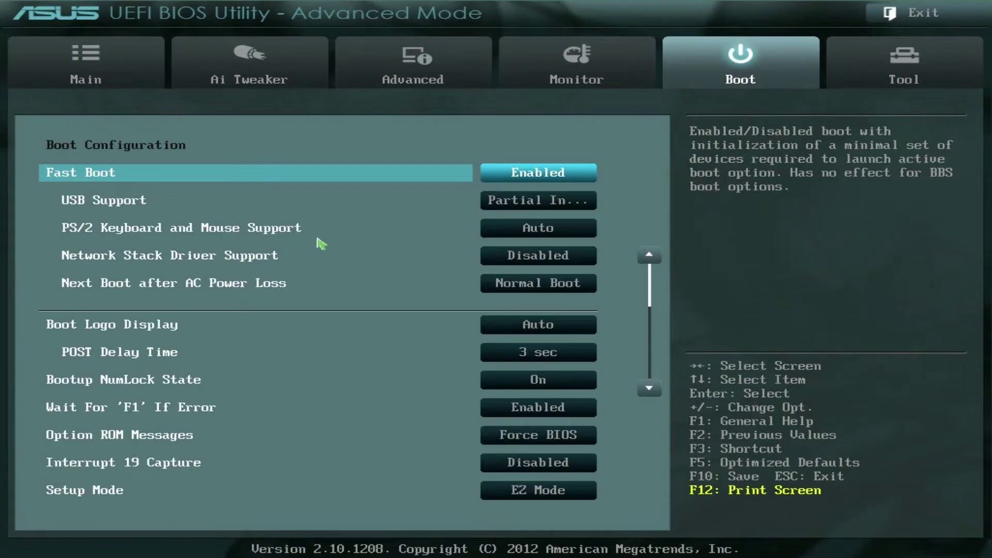
click(540, 173)
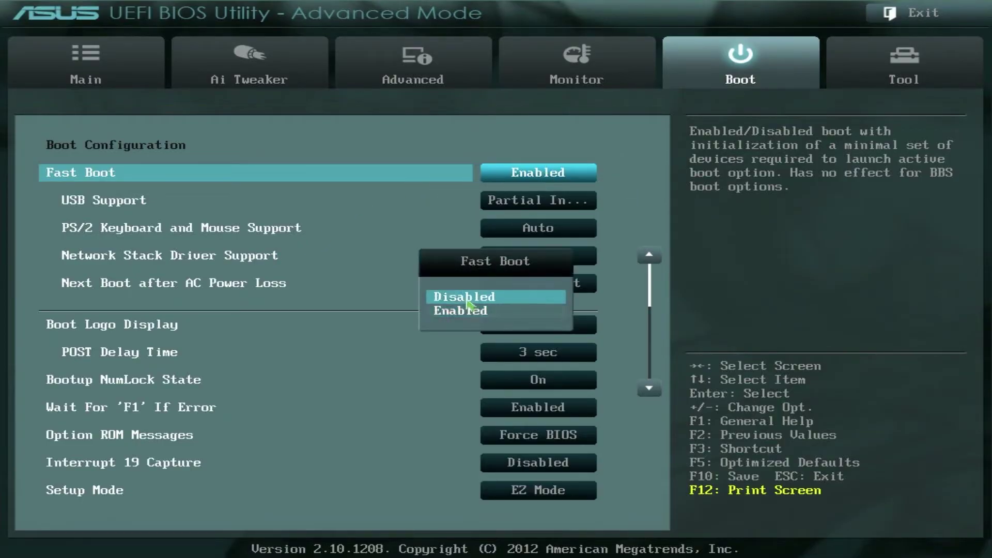
key(F10)
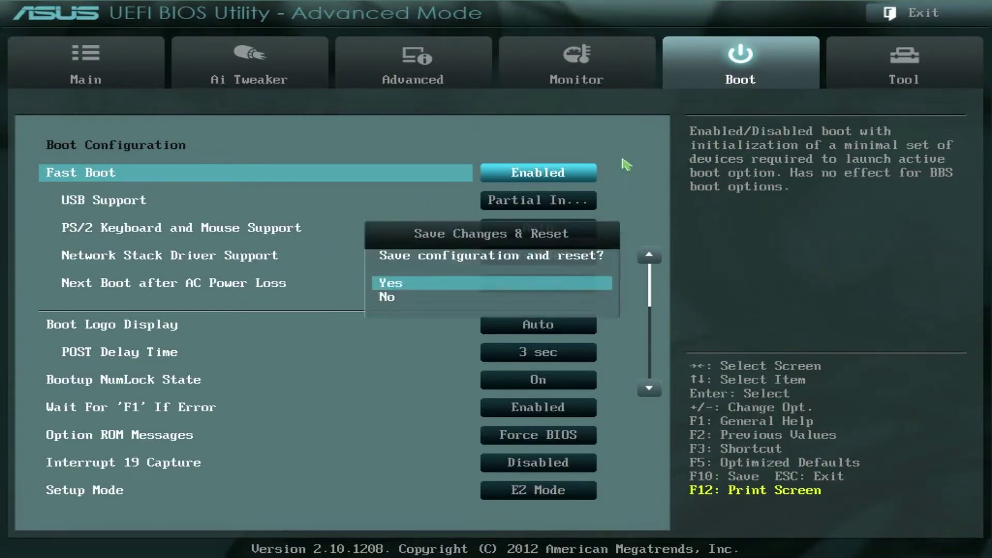
key(Return)
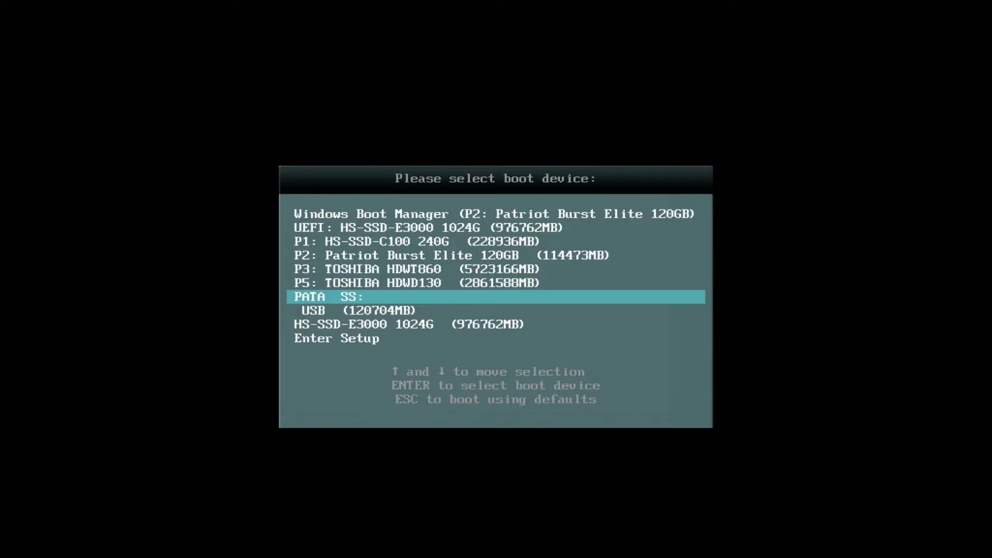
Step: Boot from PATA SS: USB and install Windows 11 onto Drive 2's 238.5 GB unallocated space
key(Return)
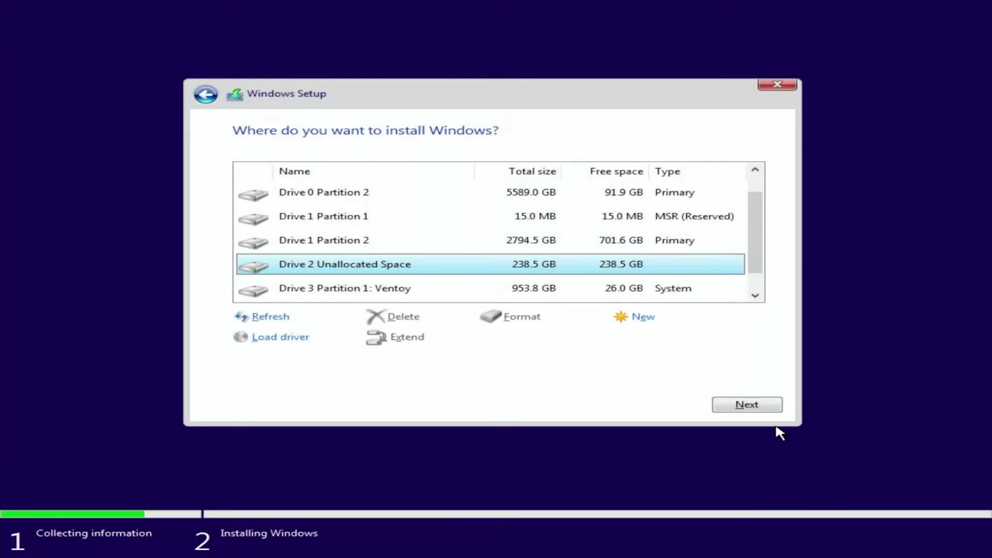
click(757, 409)
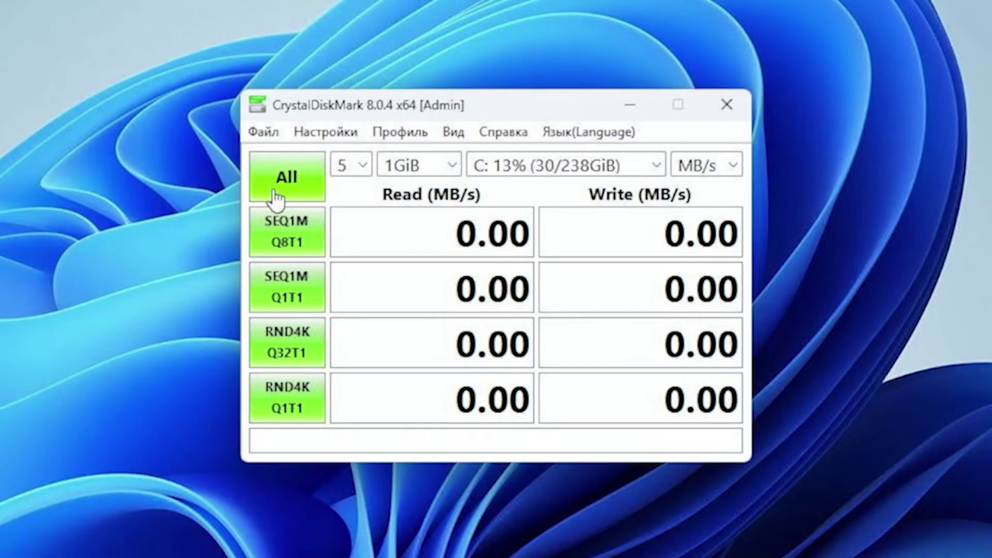
Step: Run all CrystalDiskMark tests on drive C: with 5 runs and a 1GiB file
click(272, 192)
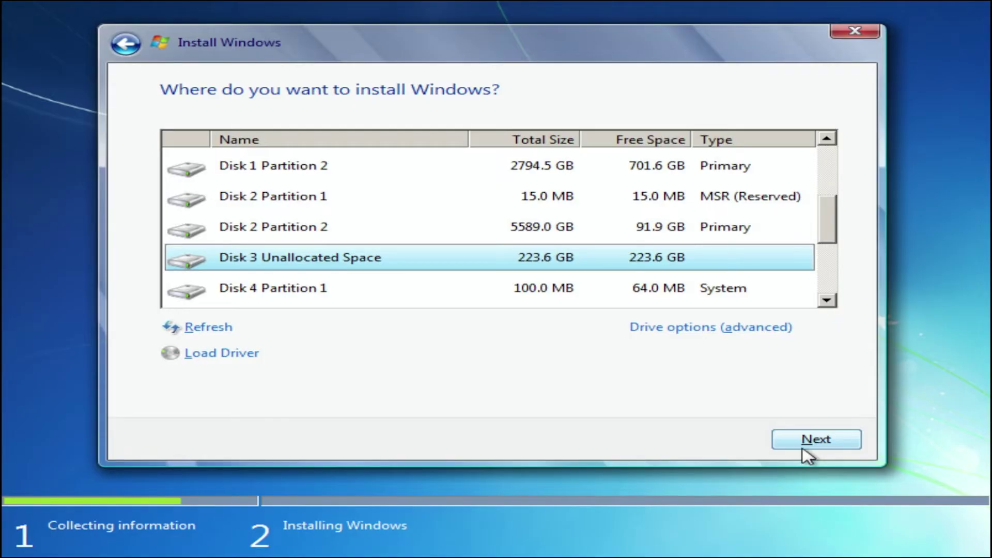
Step: After Disk 3 fails, install Windows 7 on Disk 0's 238.5 GB unallocated space and enter a user name
click(802, 448)
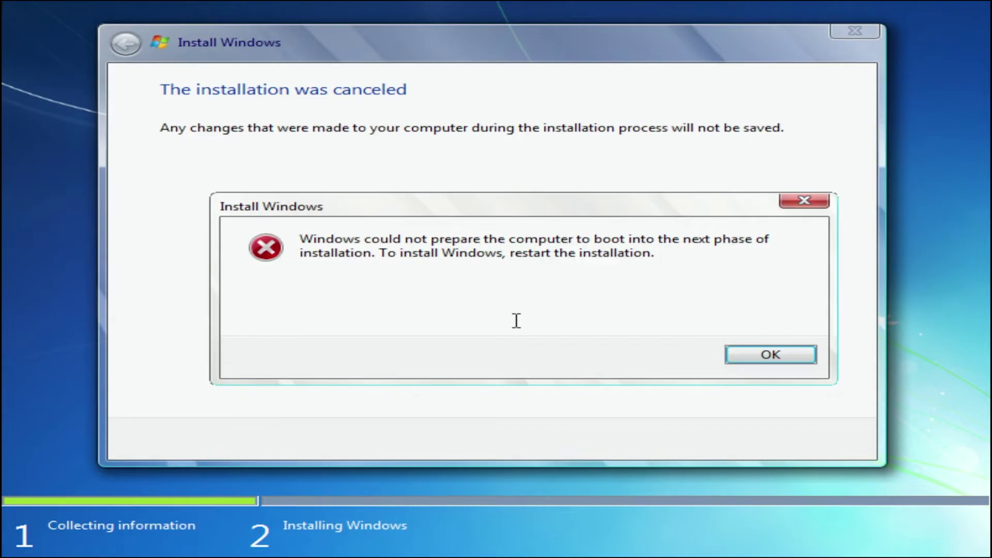
key(Return)
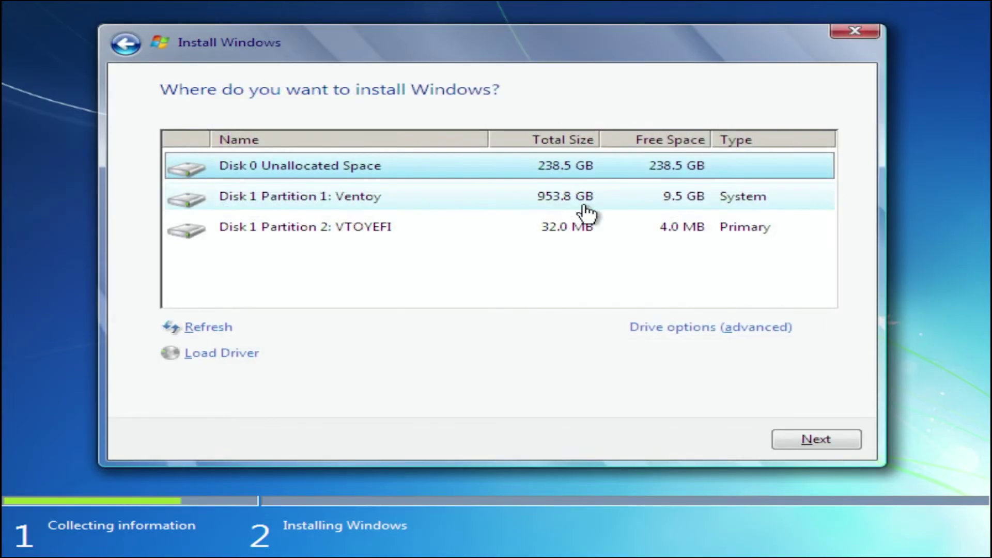
click(820, 443)
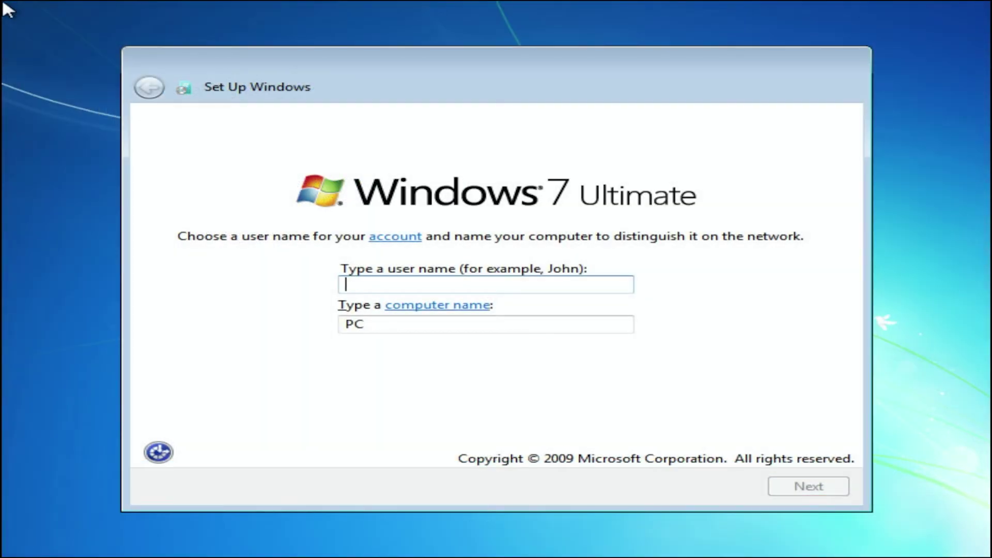
text(ramtechnvme)
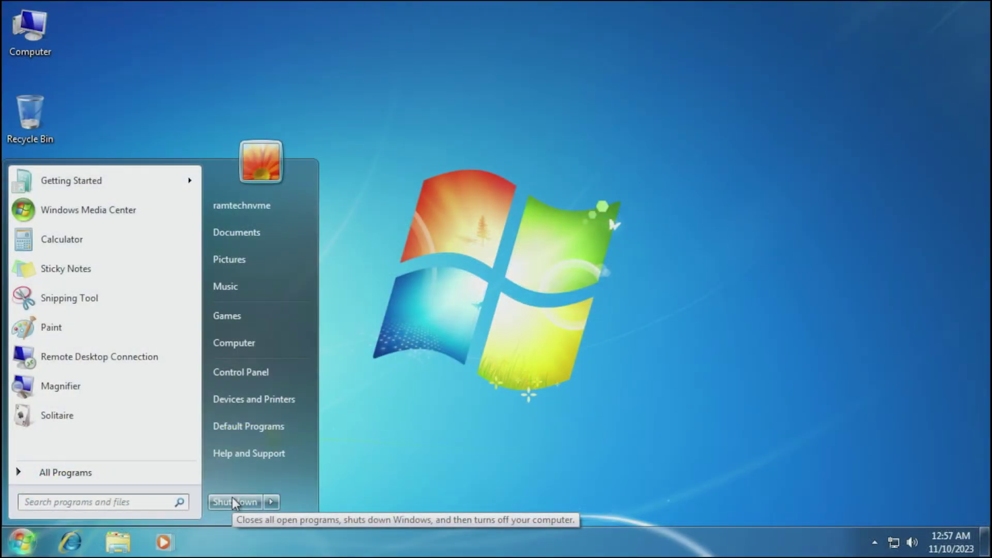
Step: Shut down Windows 7 from the Start menu
click(232, 497)
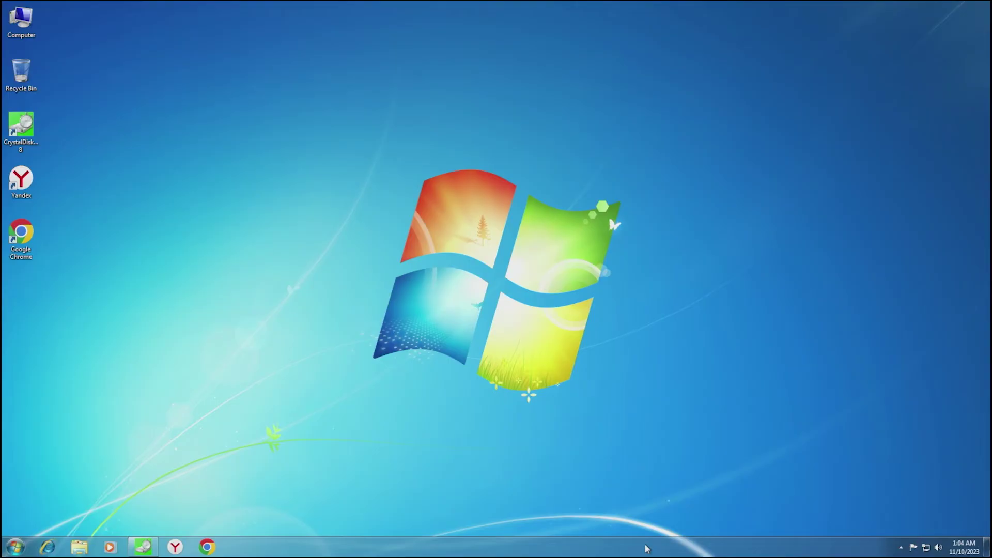
Step: Launch Internet Explorer, answer Yes to the default-browser prompt, and reload the YouTube home page
click(48, 547)
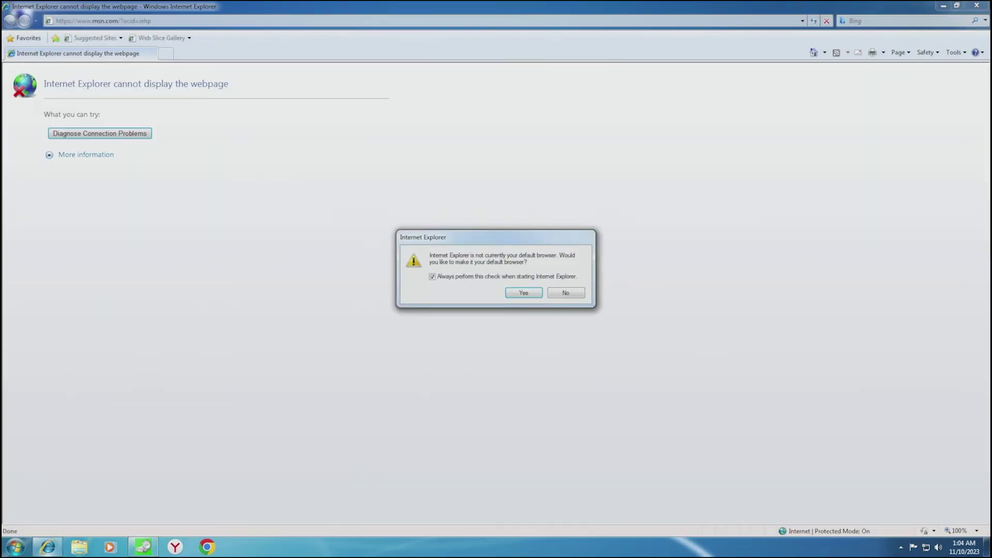
click(562, 292)
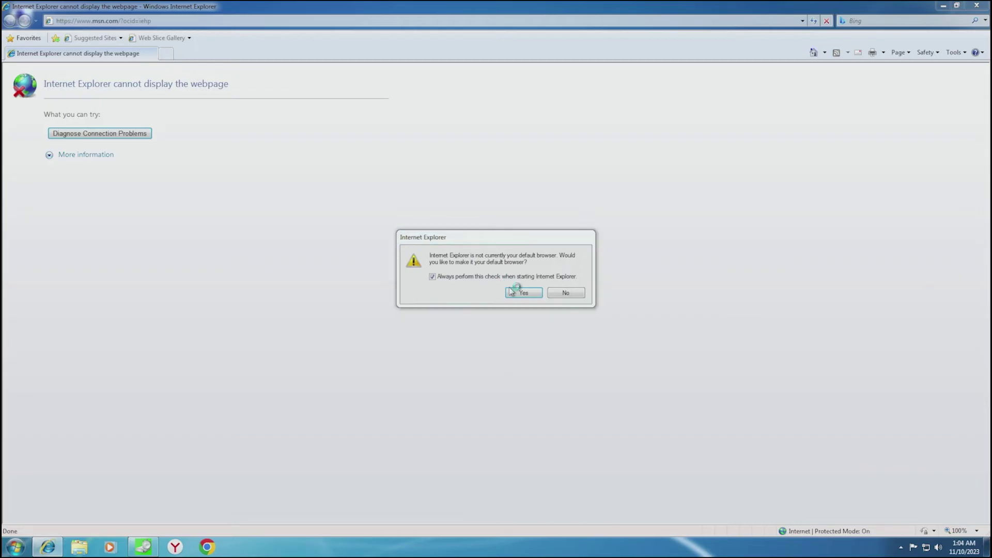
click(523, 293)
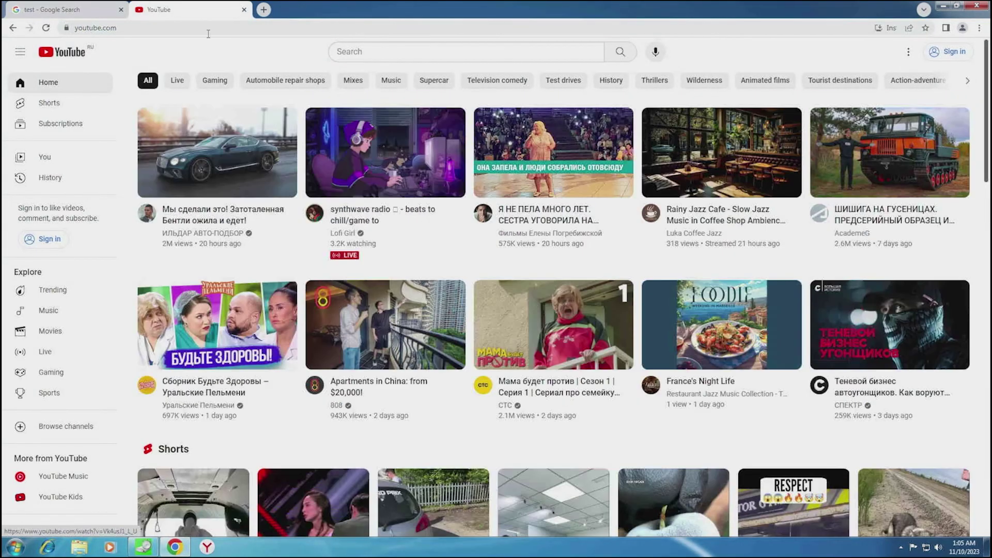
click(220, 30)
key(Return)
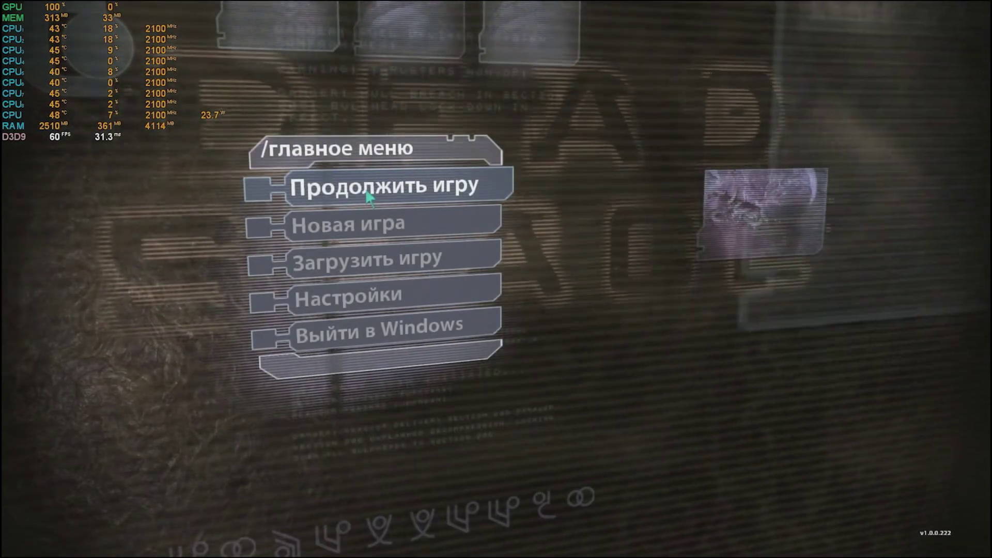
Step: Choose Продолжить игру in Dead Space's main menu to resume the saved game
click(369, 195)
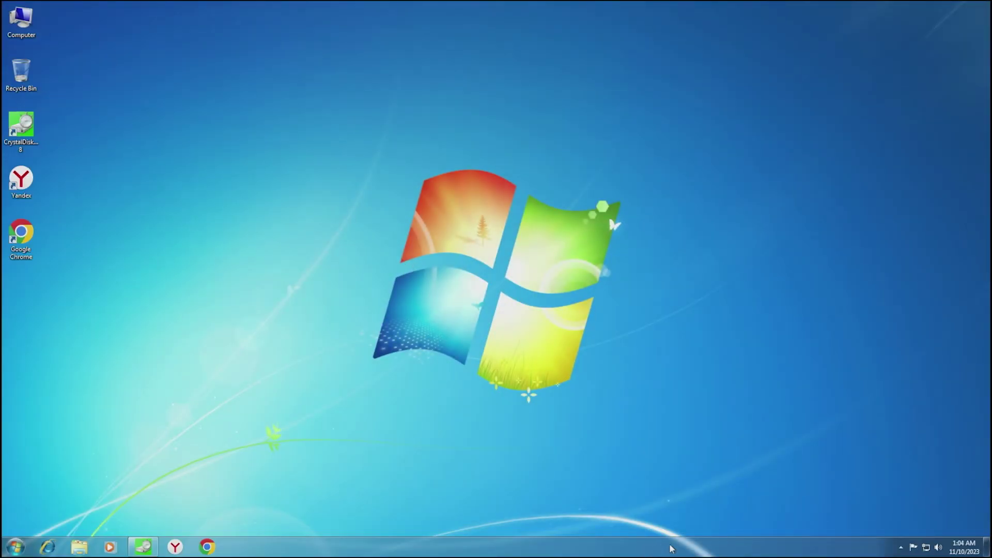
Step: Launch Internet Explorer and decline making it the default browser
click(45, 548)
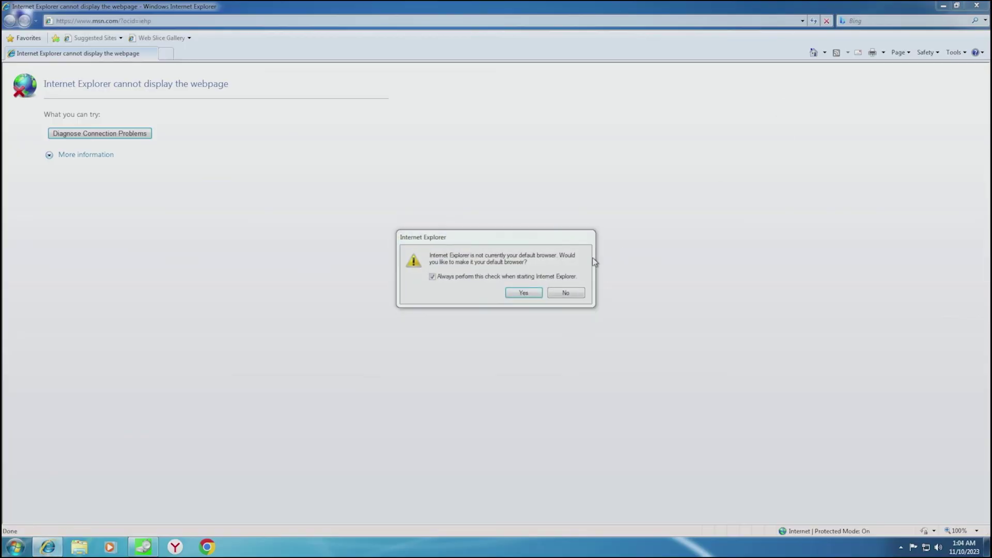
click(563, 296)
click(533, 296)
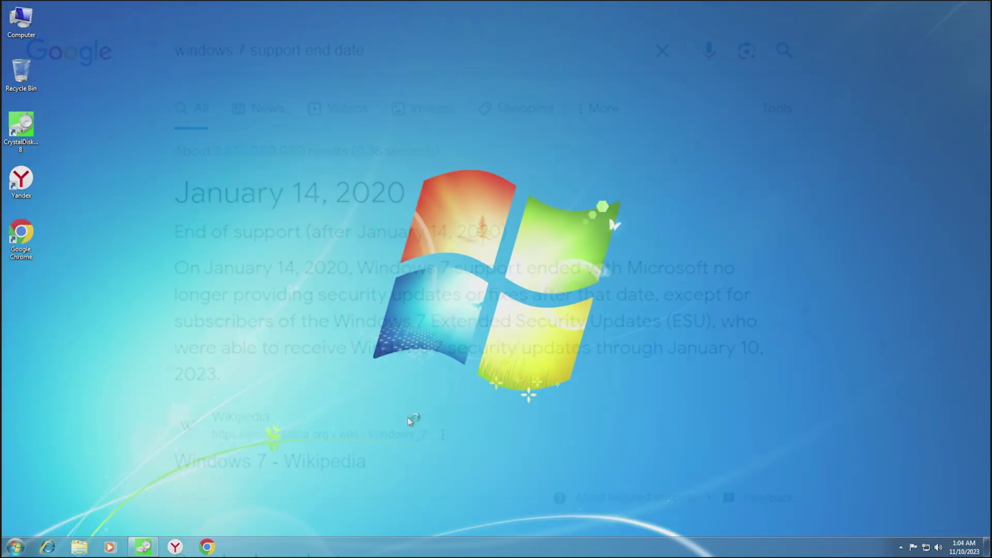